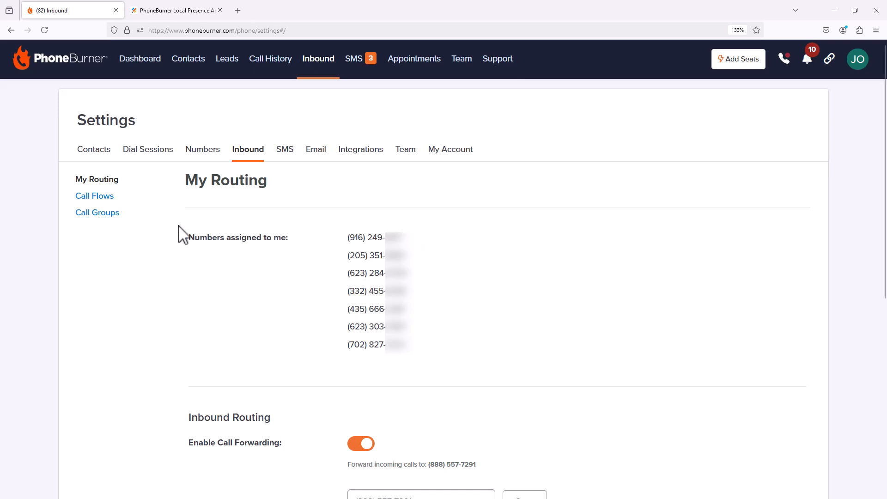
Step: Start a new inbound call flow and name it Conference Call Flow
click(112, 197)
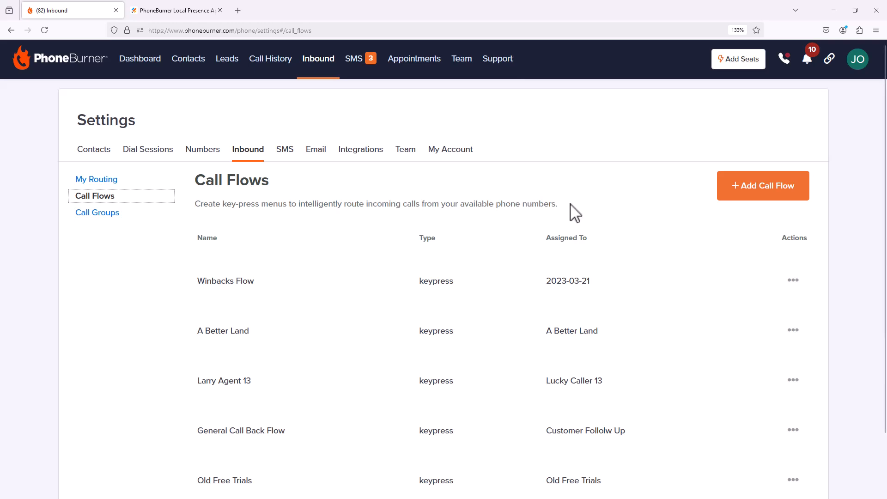
click(758, 189)
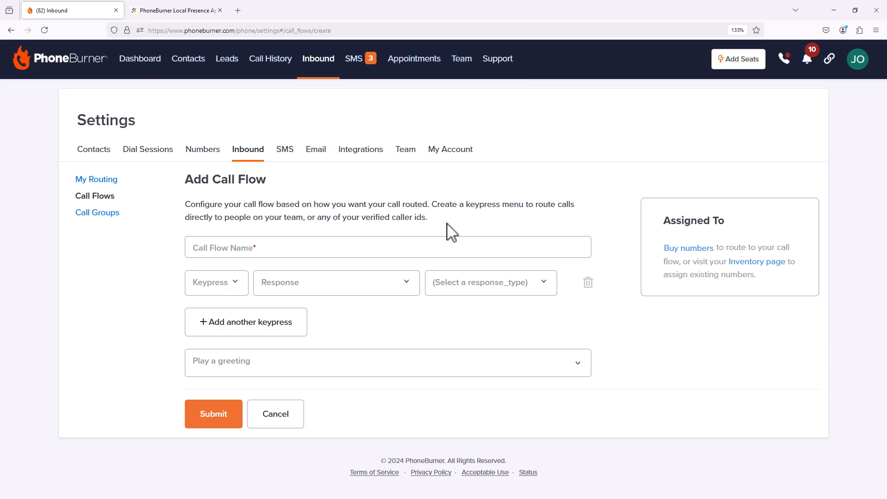
click(361, 252)
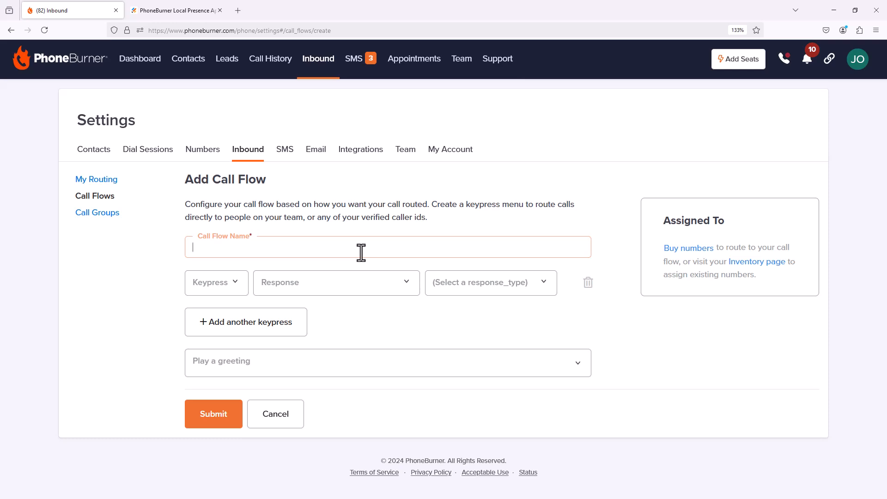
text(Conference Call Flow)
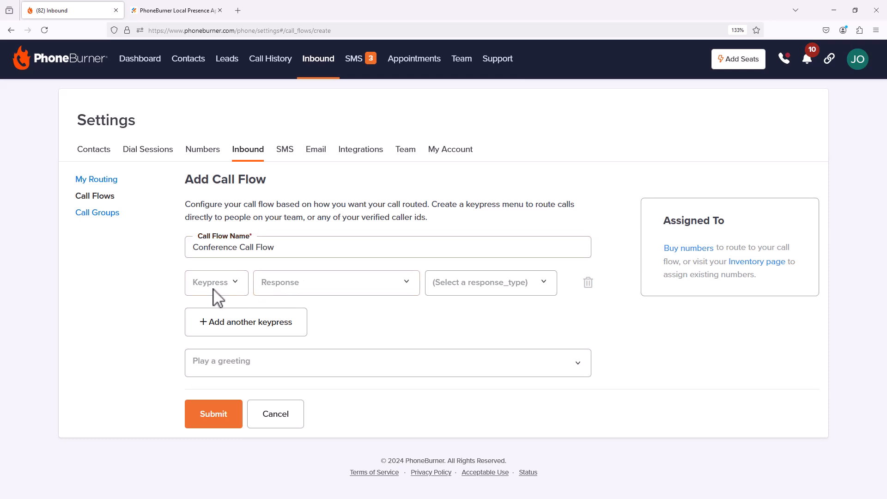
Step: Set keypress 1 to the Member response and assign it to the first of the closers among the team members
click(234, 283)
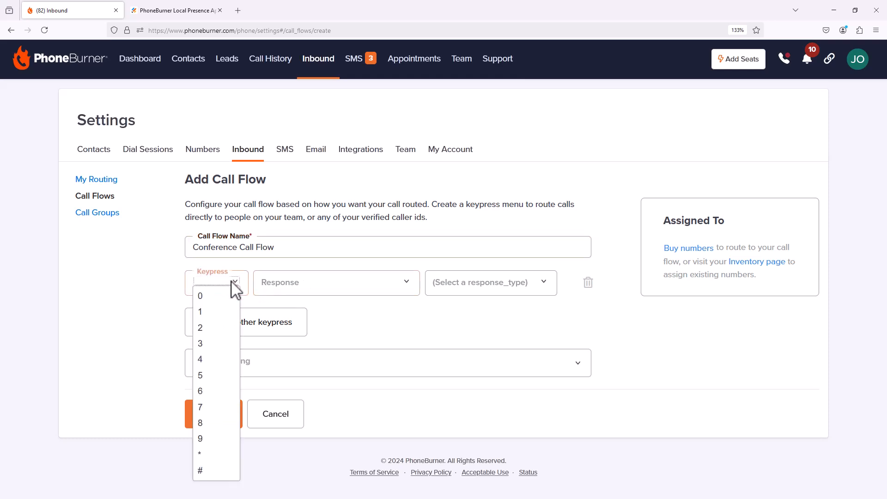
click(223, 312)
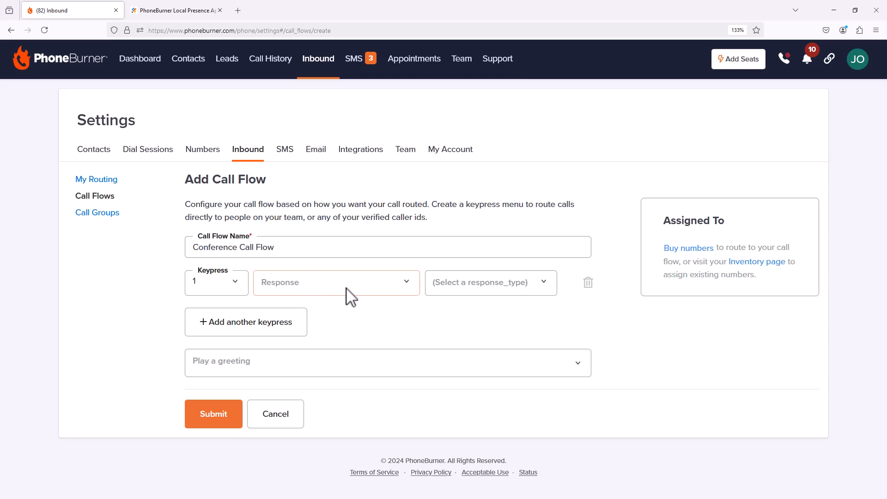
click(390, 283)
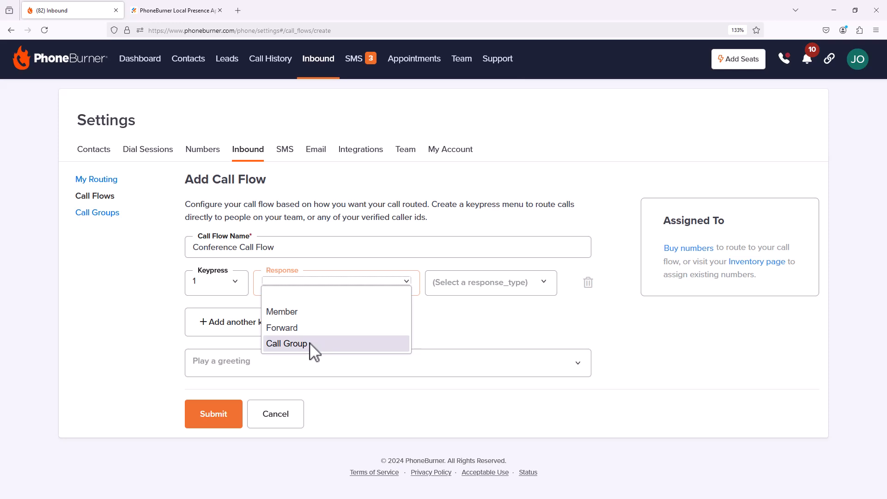
click(305, 314)
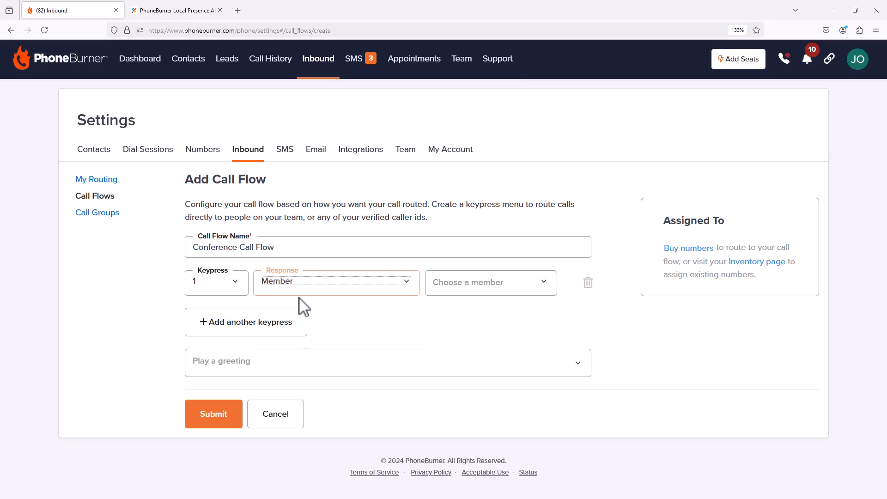
click(468, 286)
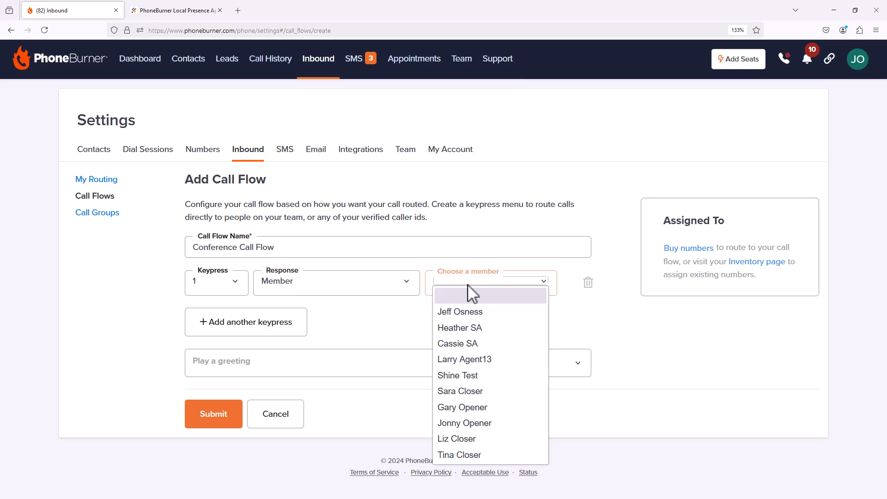
click(452, 391)
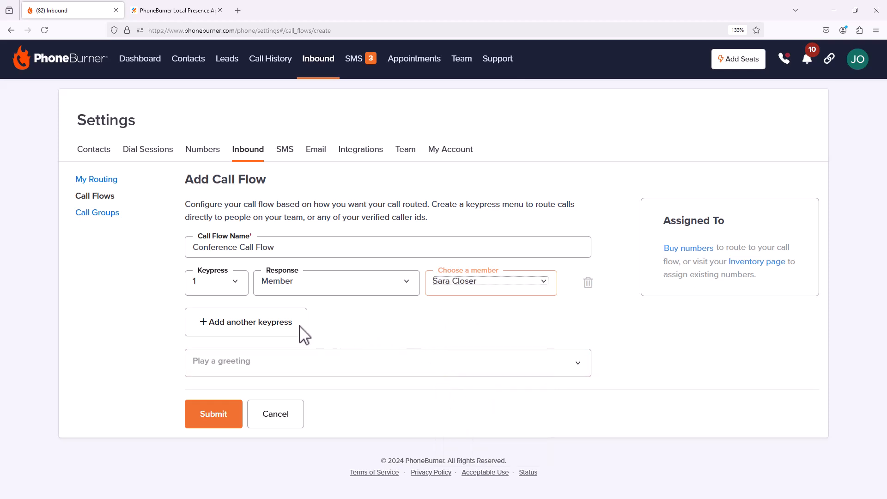
Step: Add another keypress, 2, with the Forward response to the last available phone number
click(253, 328)
click(233, 321)
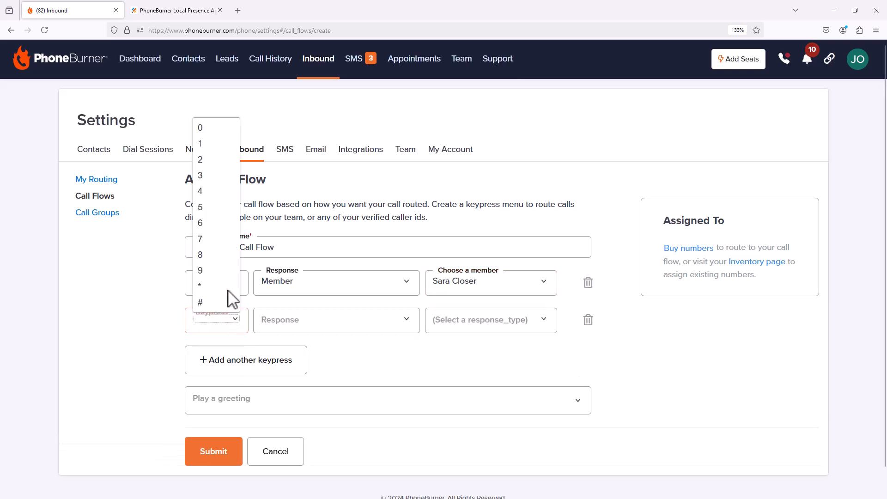
click(211, 164)
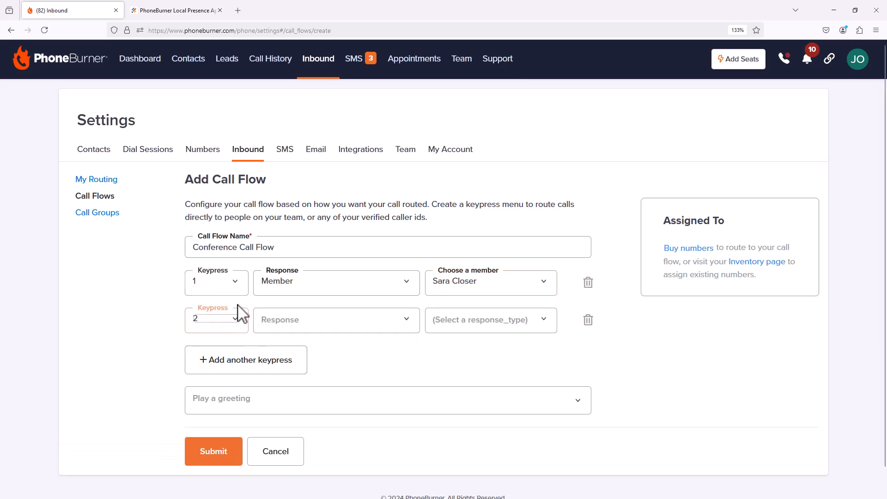
click(306, 320)
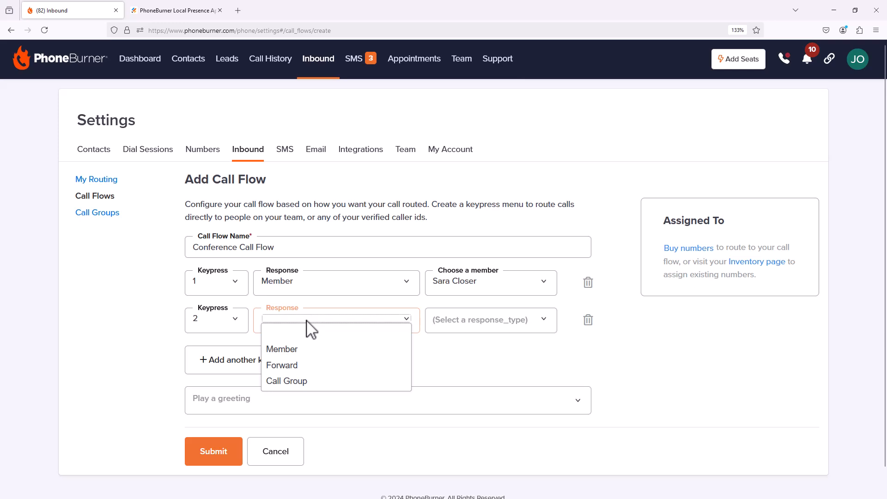
click(295, 364)
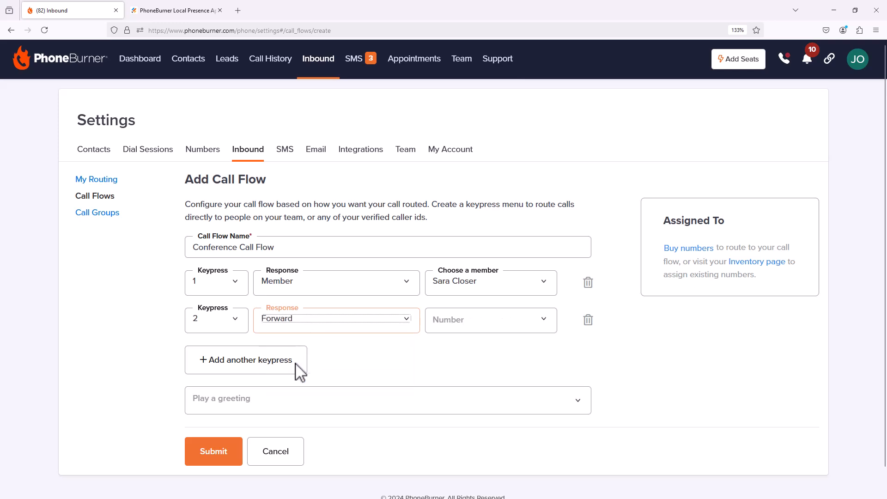
click(498, 323)
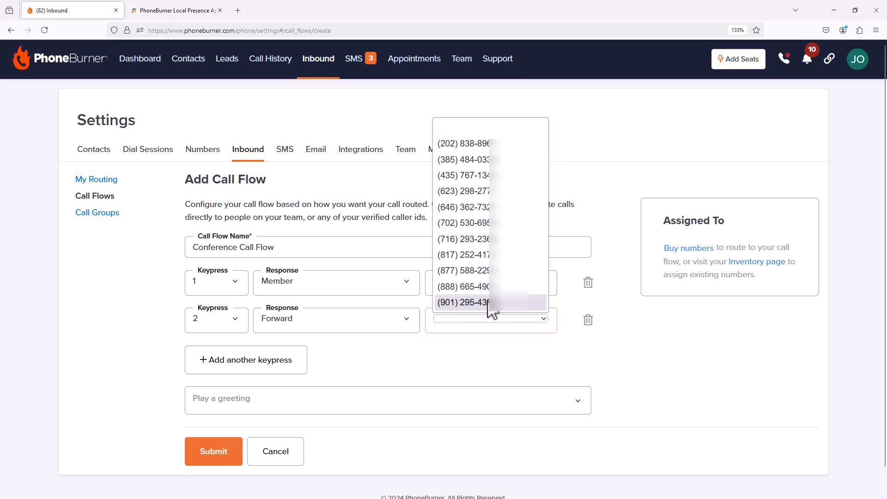
click(488, 302)
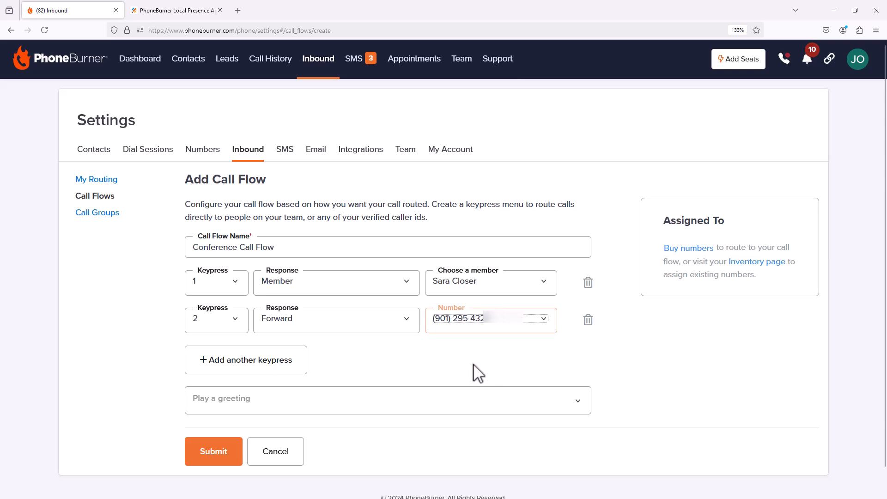
Step: Add another keypress, 3, with the Call Group response routed to the Closers group
click(278, 363)
click(215, 358)
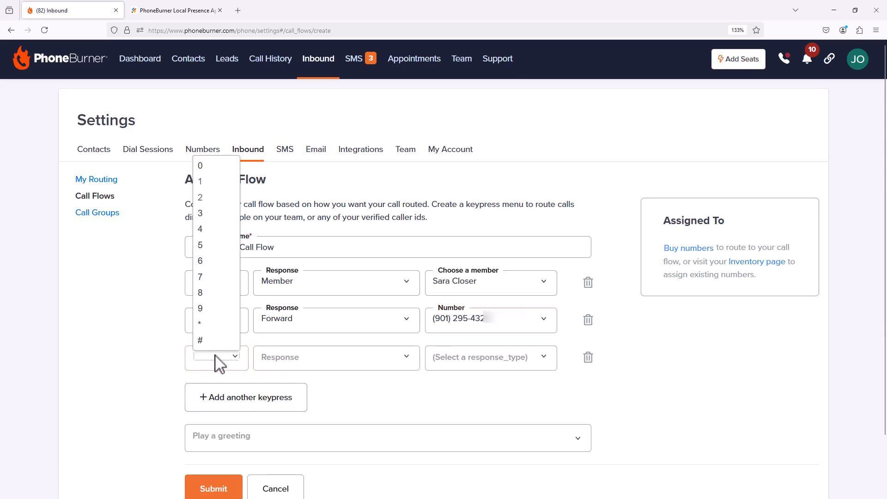
click(206, 214)
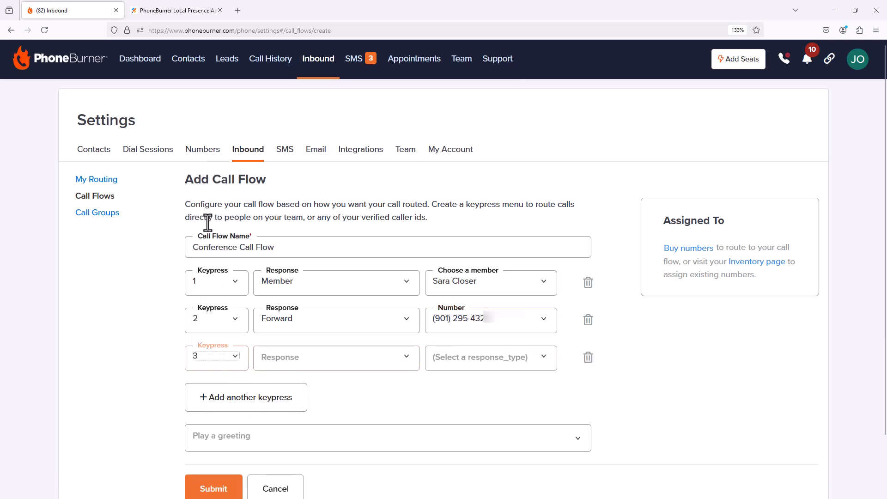
click(301, 365)
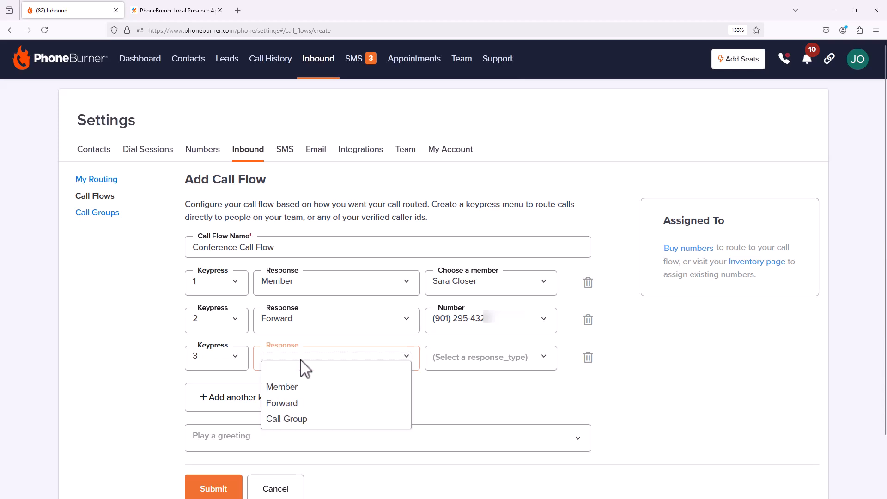
click(301, 419)
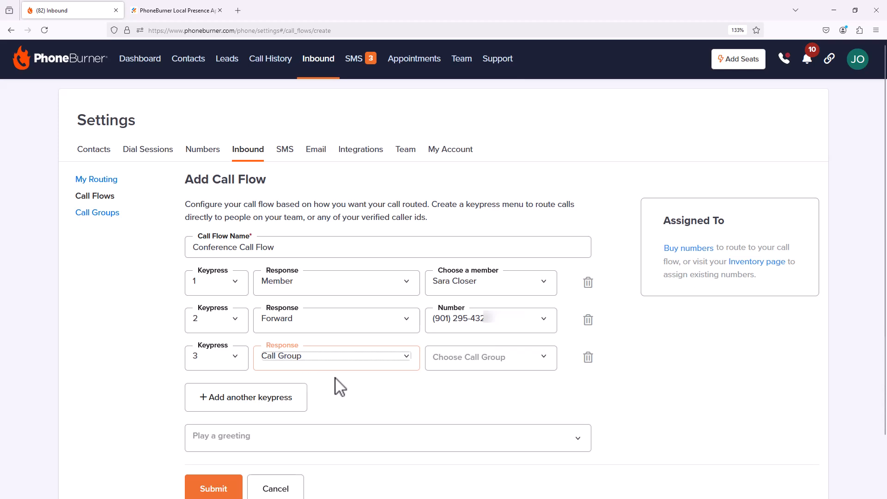
click(483, 364)
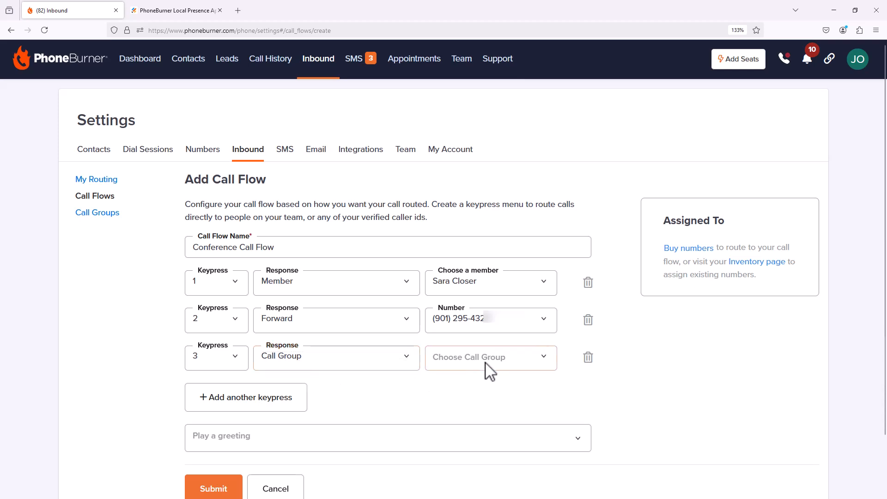
click(501, 356)
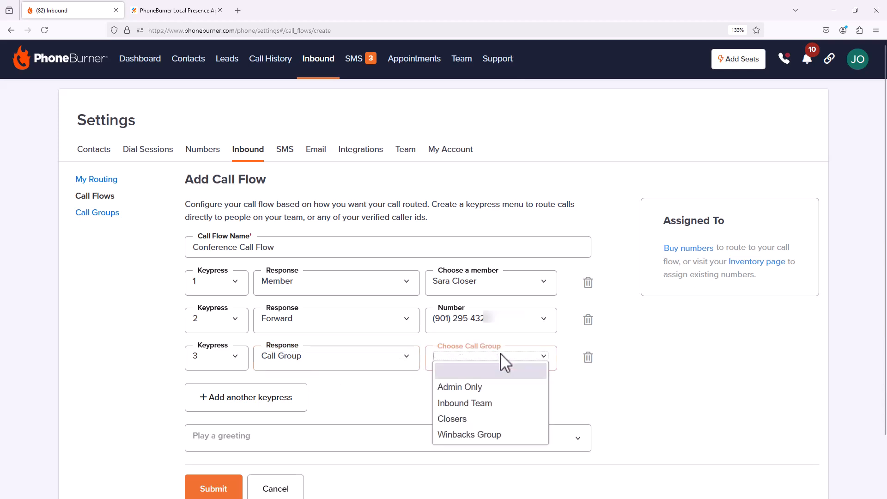
click(476, 421)
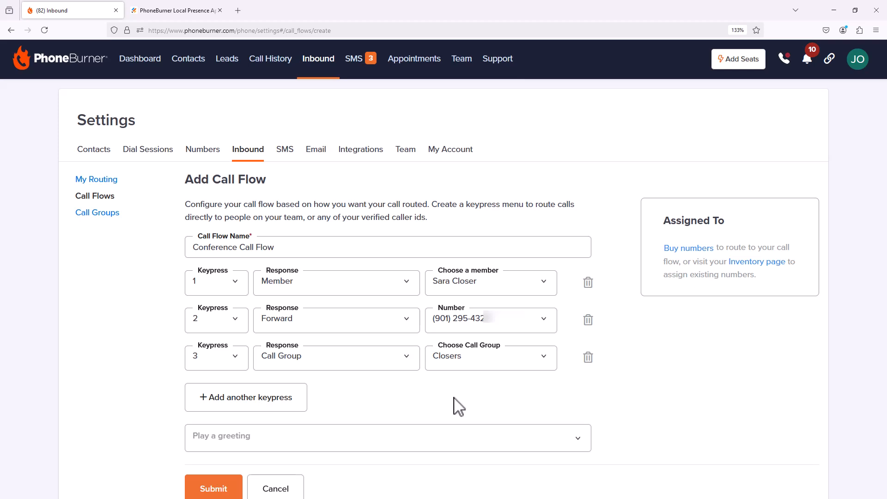
Step: Set the call flow's greeting option to Record a Greeting
scroll(459, 407, down, 2)
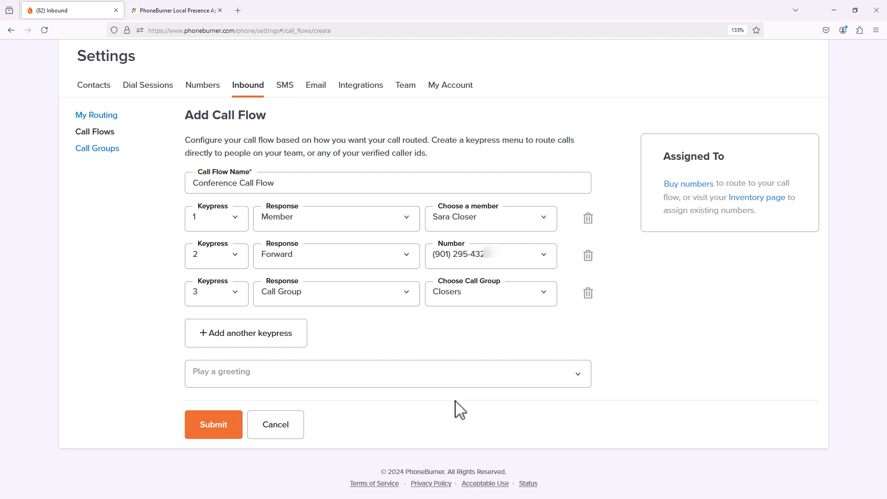
click(287, 374)
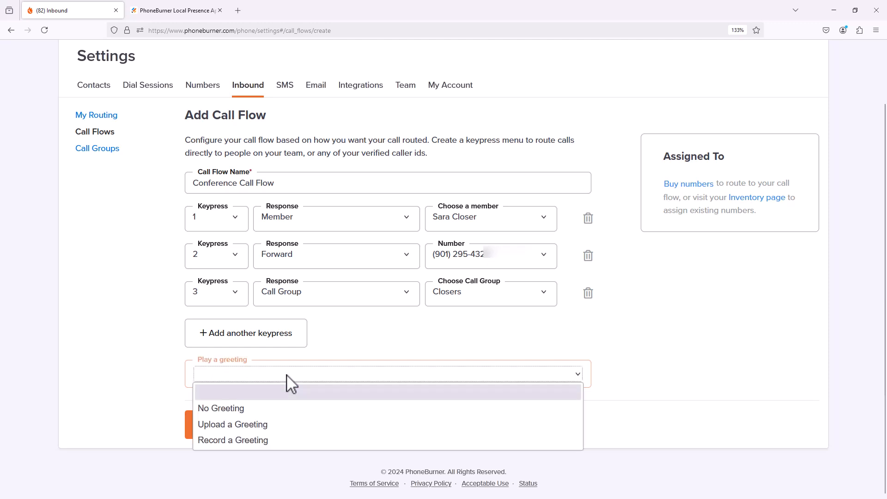
click(272, 441)
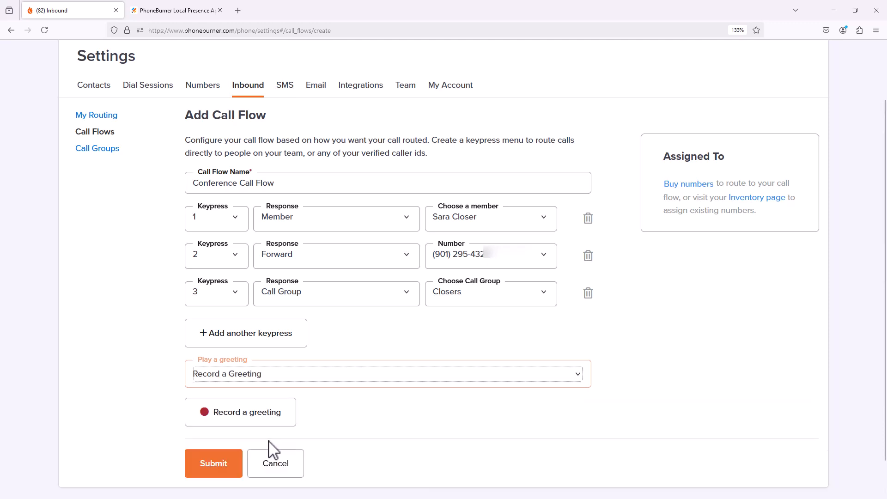
click(264, 417)
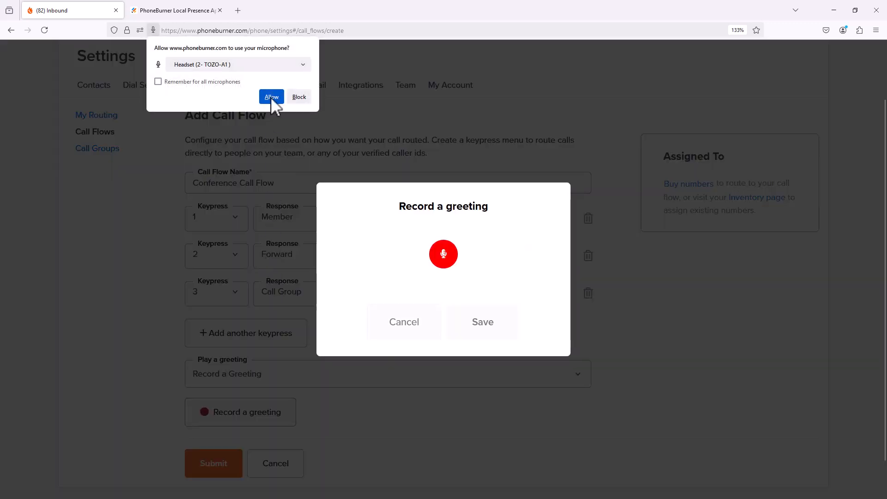
click(271, 97)
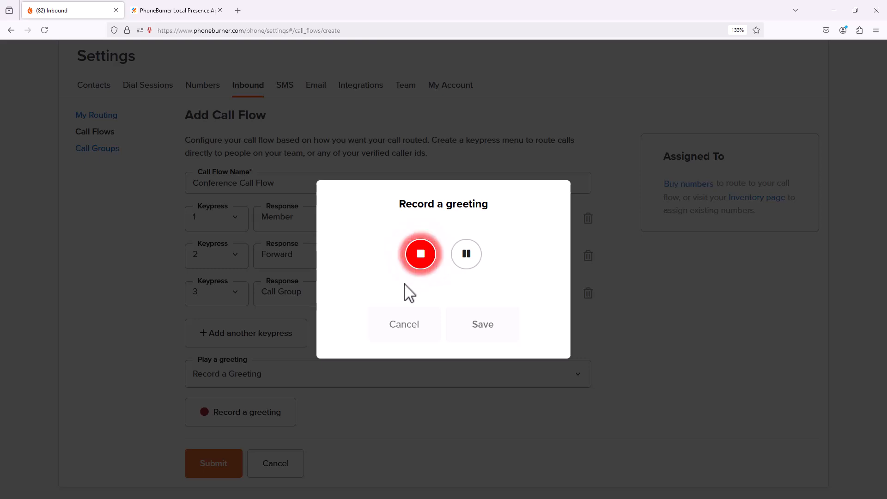
click(418, 266)
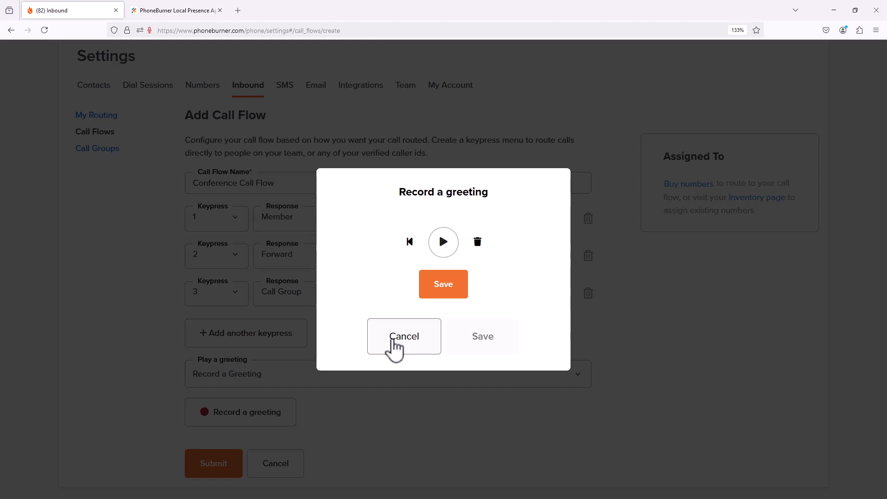
click(393, 343)
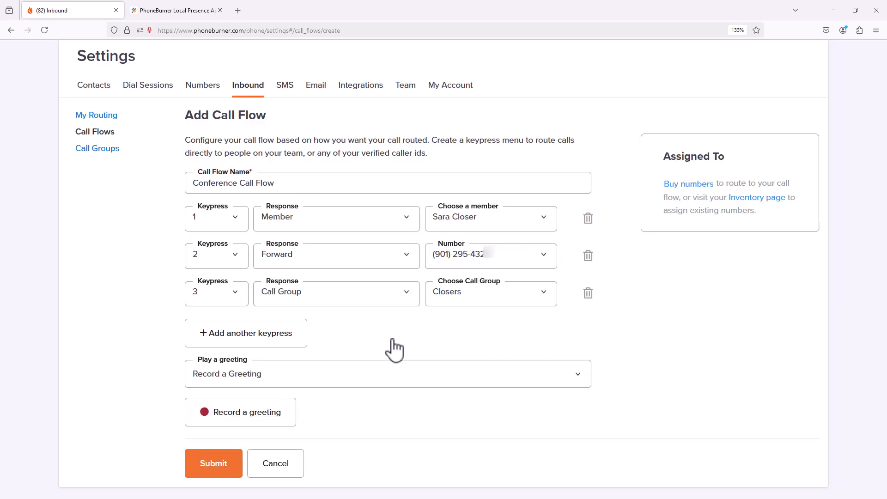
Step: Record a spoken greeting for the call flow and save the recording
click(276, 420)
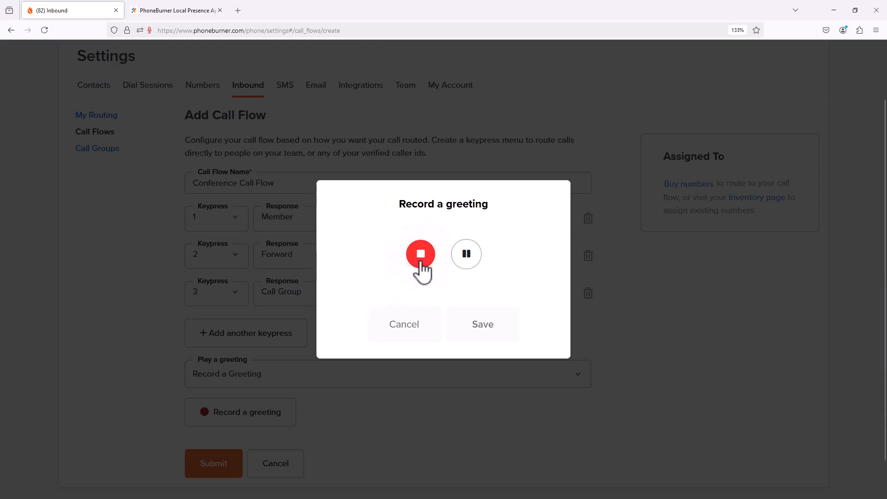
click(420, 254)
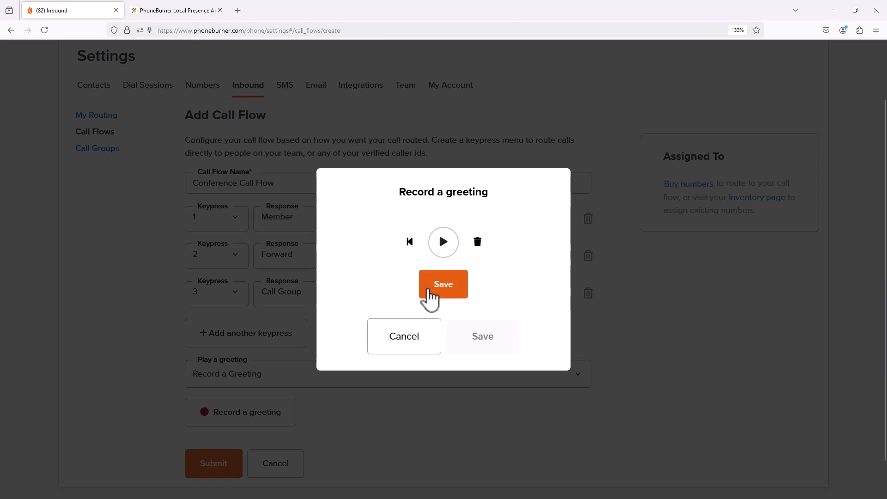
click(436, 290)
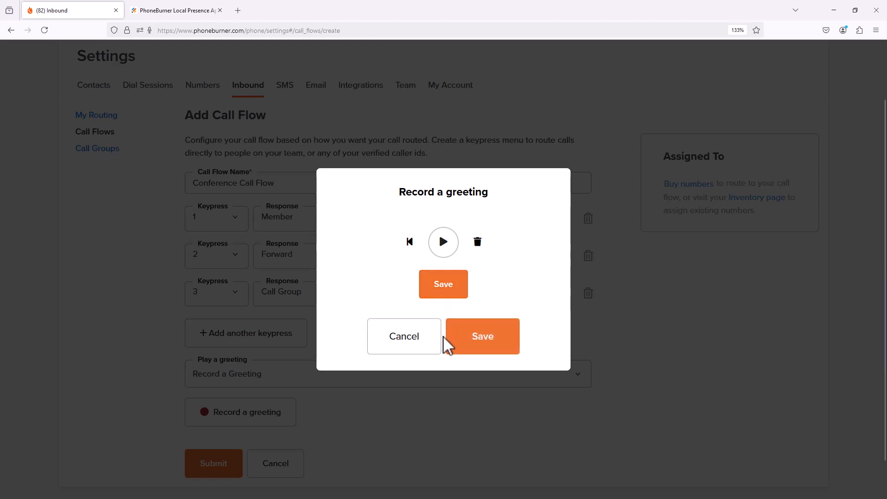
click(495, 350)
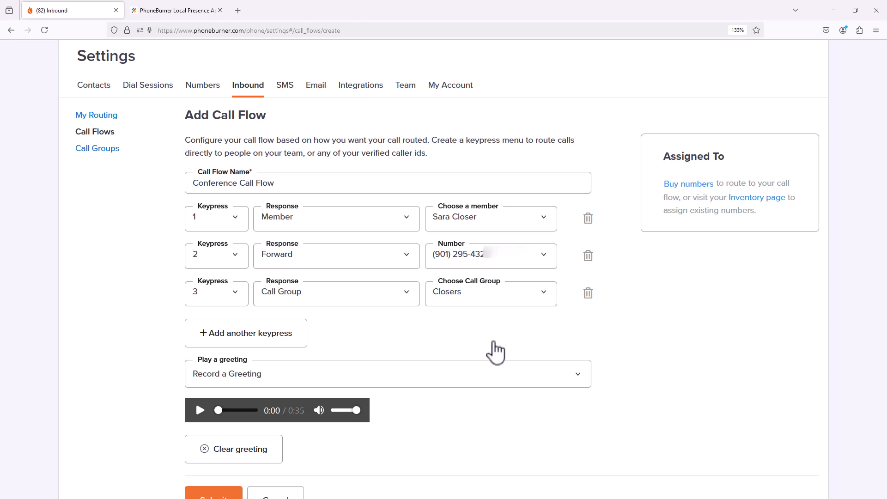
scroll(494, 354, down, 2)
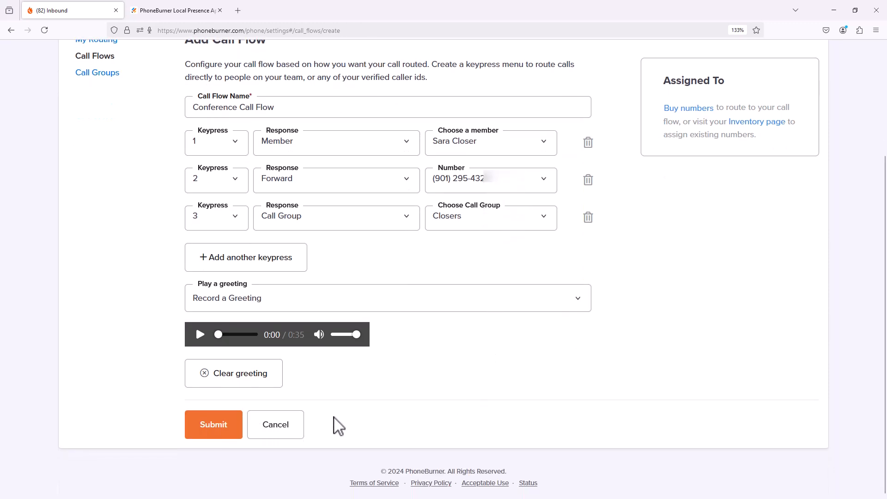
Step: Submit the new call flow and start buying numbers for Conference Call Flow from the call flows list
click(216, 428)
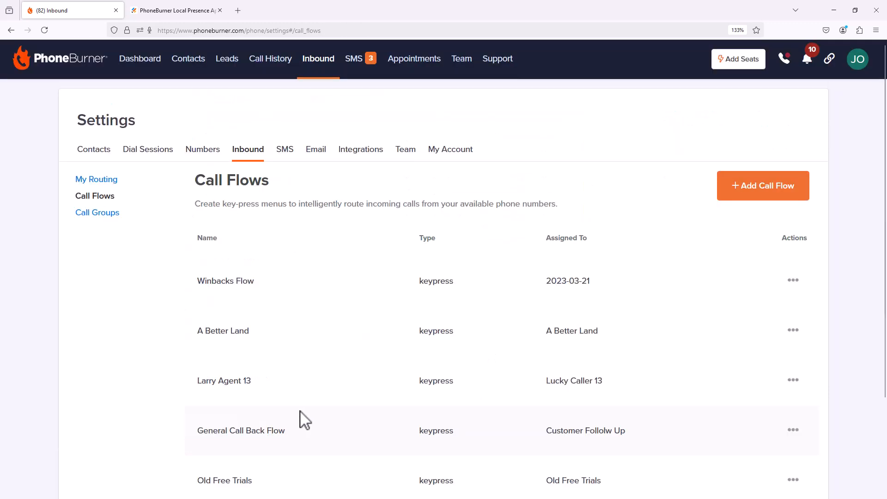
scroll(313, 407, down, 2)
scroll(316, 409, down, 1)
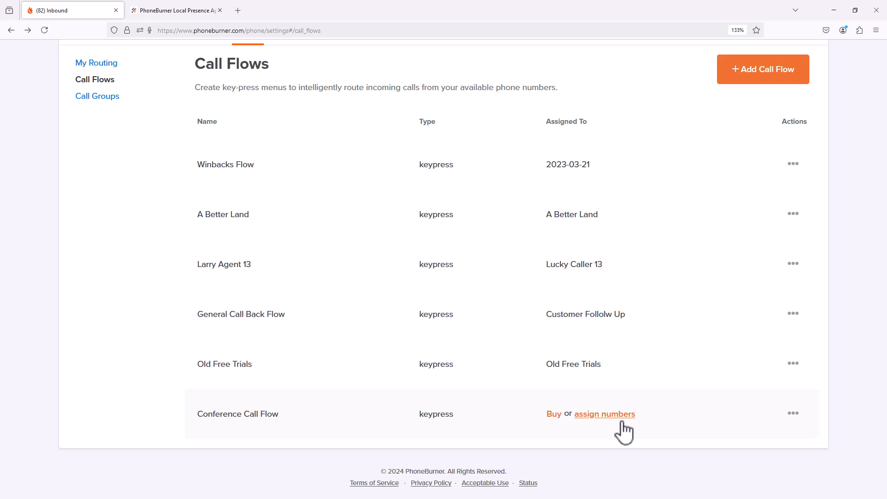
click(554, 414)
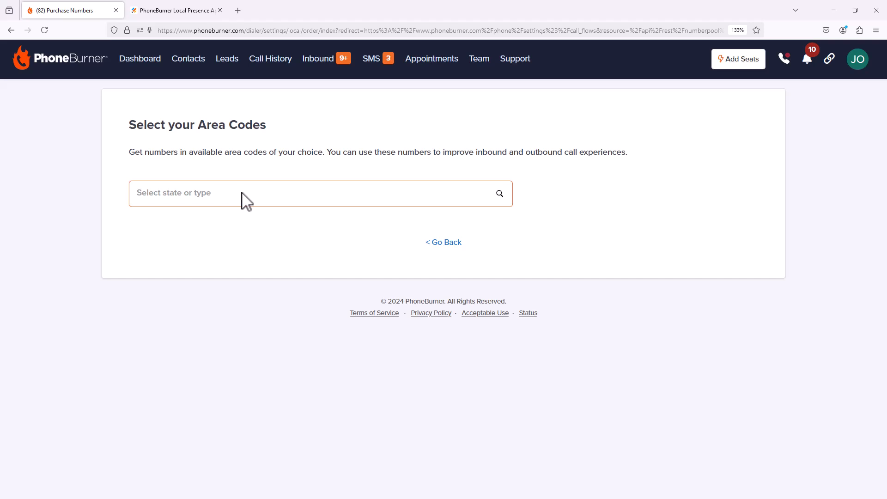
Step: Add Colorado, Delaware and Mississippi as the states to choose area codes from
click(243, 200)
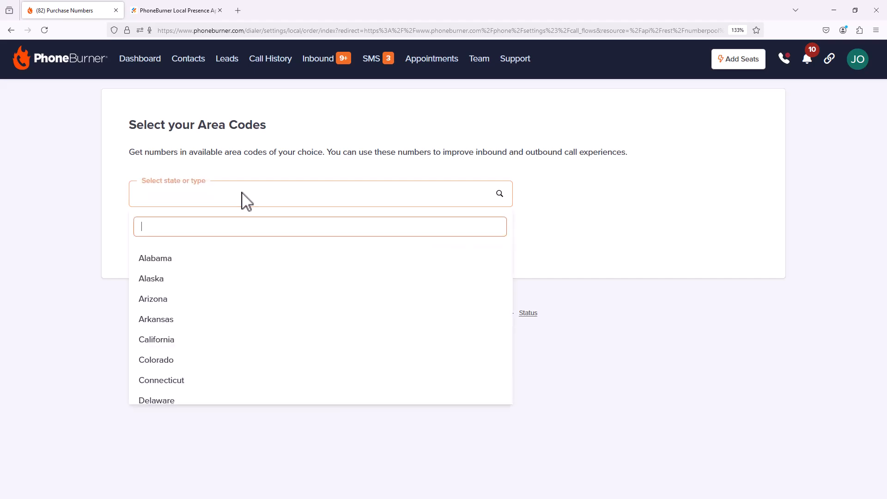
click(223, 362)
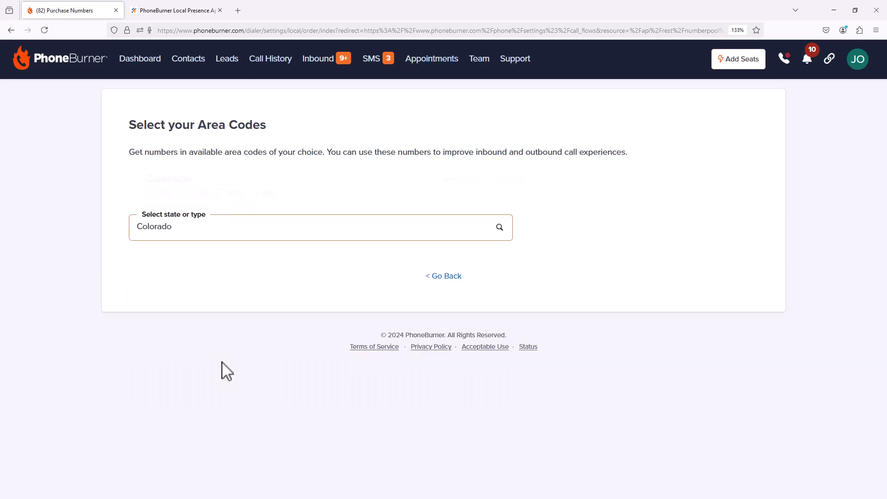
click(243, 236)
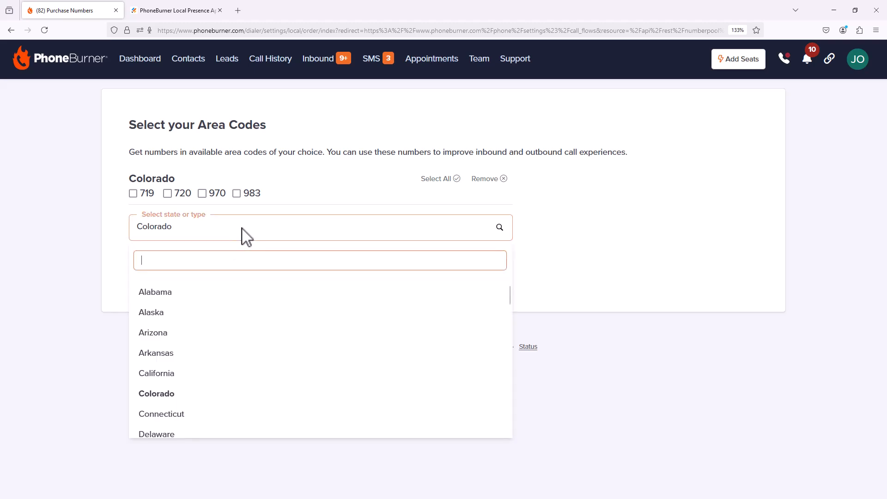
click(169, 436)
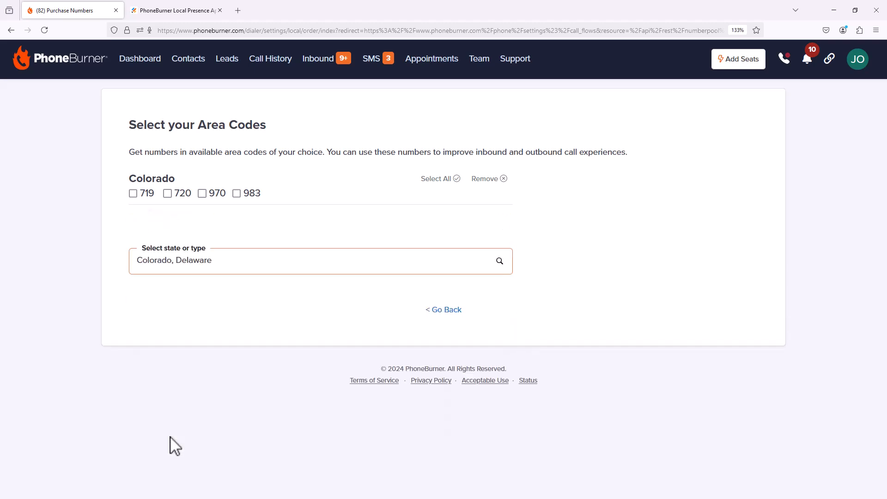
click(295, 265)
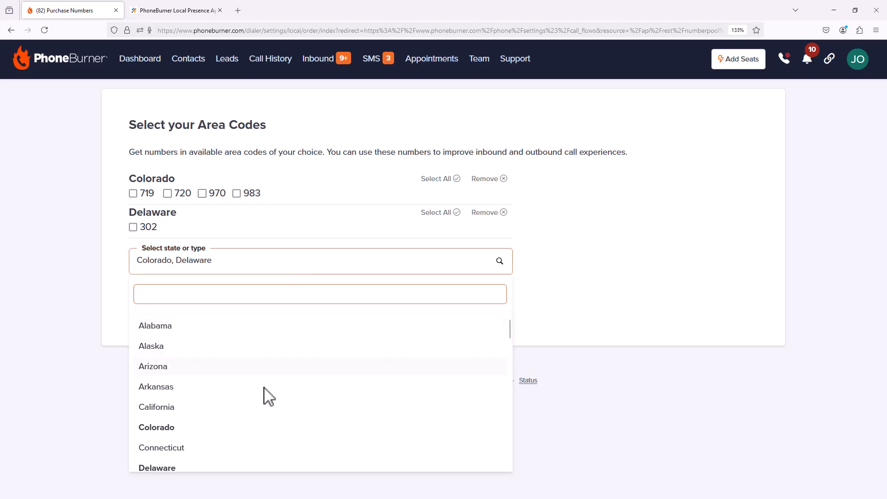
scroll(267, 396, down, 5)
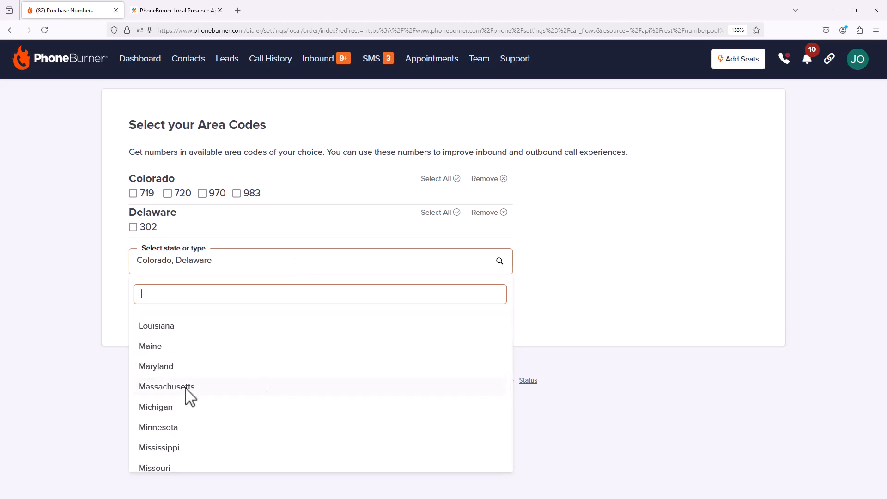
click(177, 449)
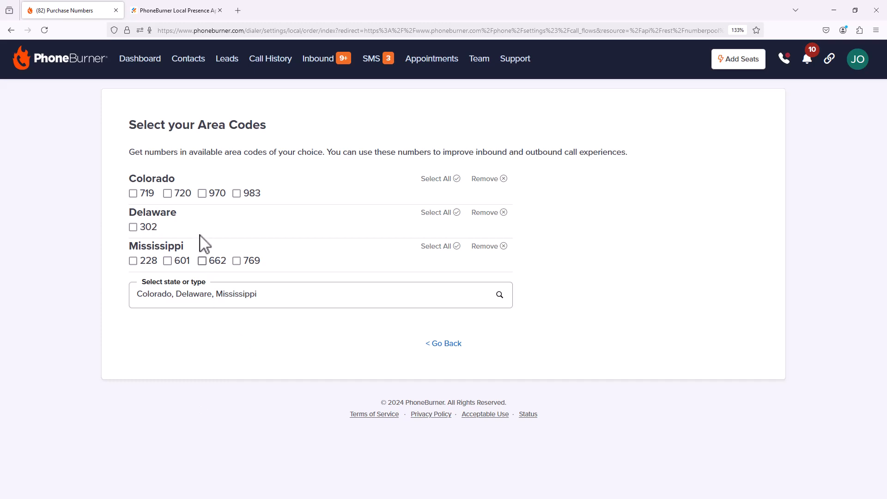
Step: Select area codes 719 for Colorado, 302 for Delaware and 228 for Mississippi, and place the order for one number each
click(135, 194)
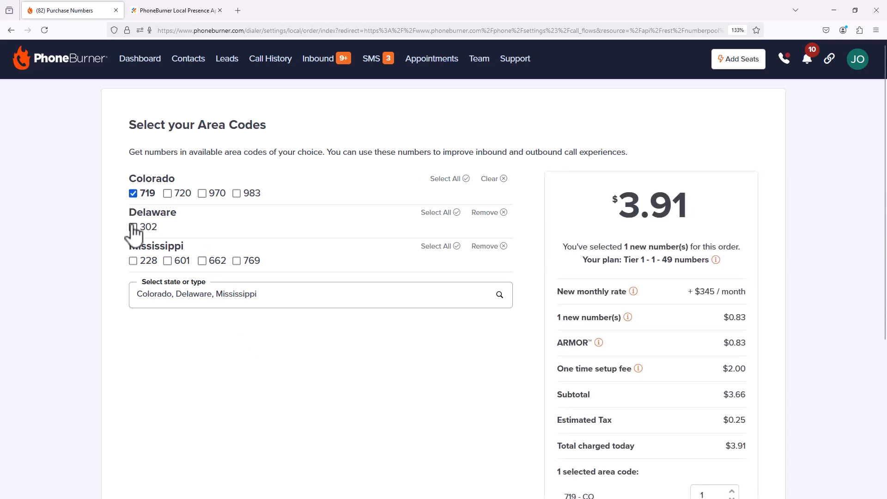
click(133, 227)
click(133, 261)
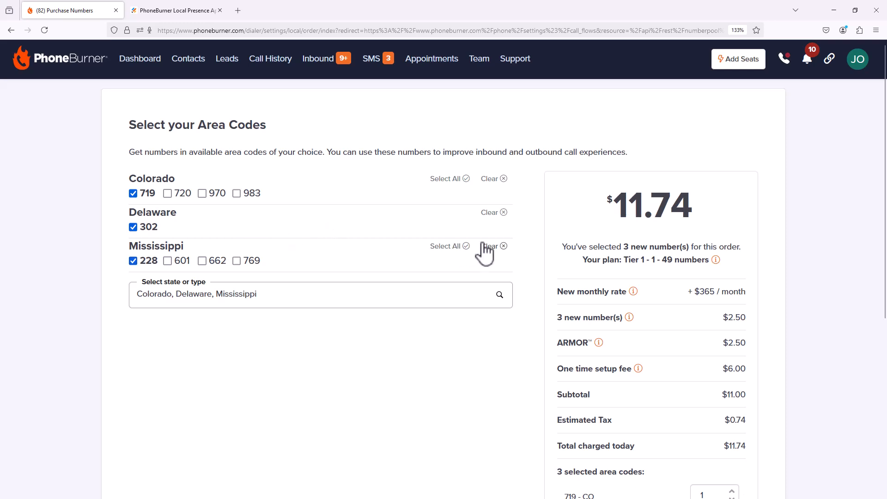
scroll(535, 264, down, 5)
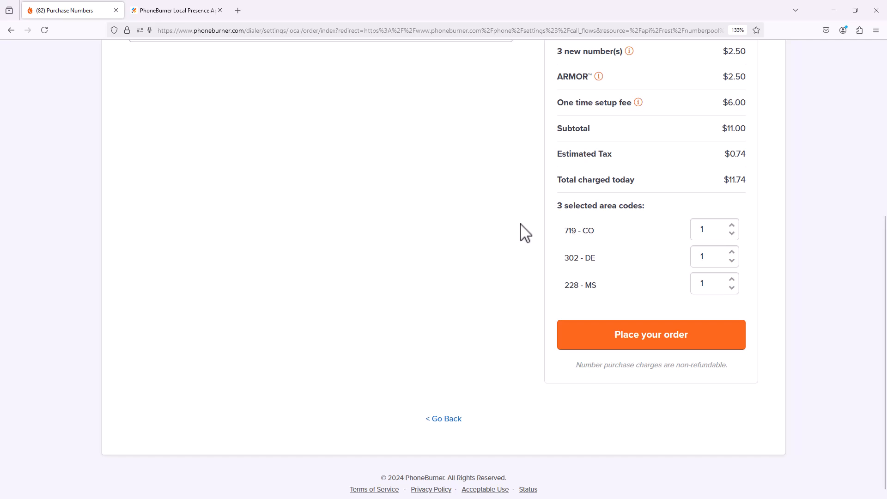
click(620, 334)
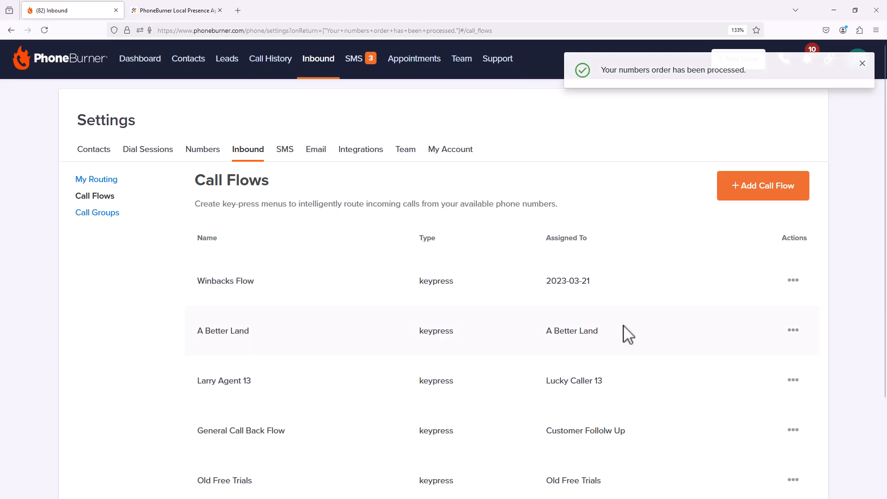
Step: In the number inventory, edit the Conference Call Flow pool to use Local Presence rotation and submit the change
scroll(619, 337, down, 3)
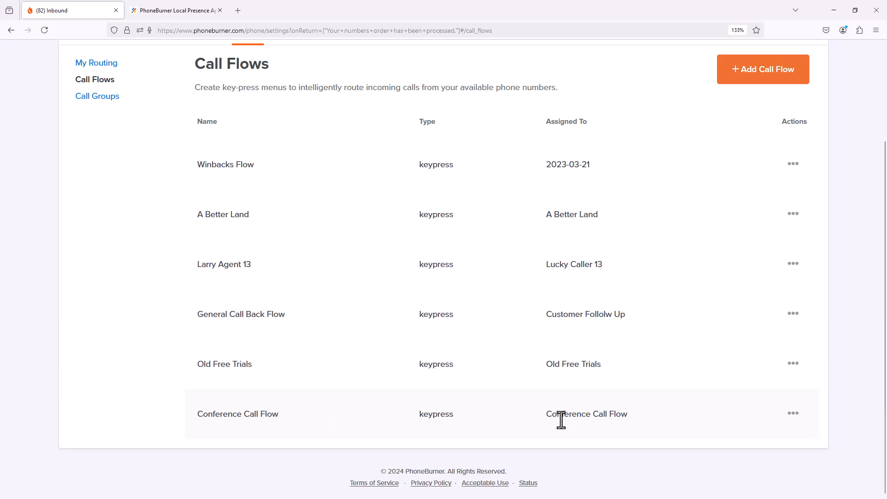
scroll(470, 399, up, 3)
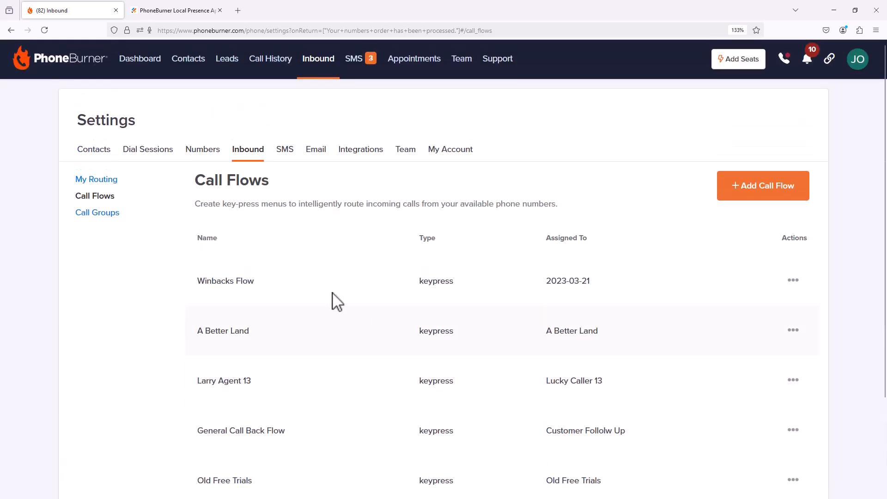
click(210, 149)
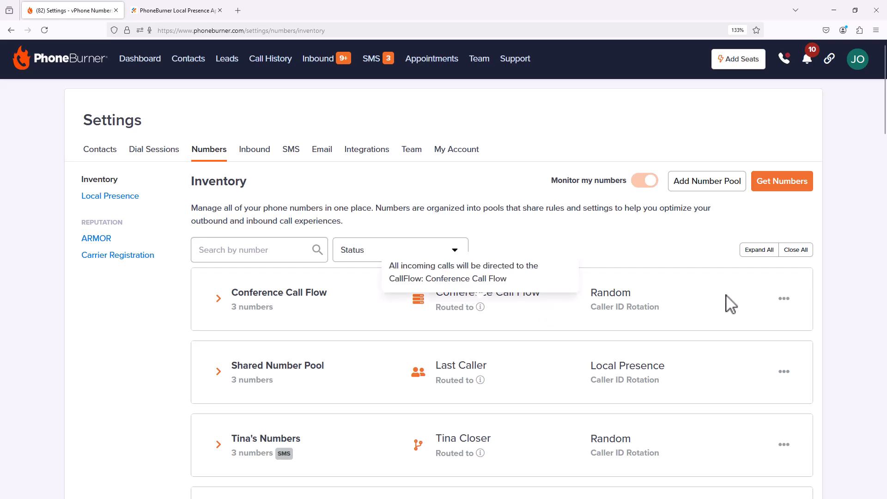
click(785, 300)
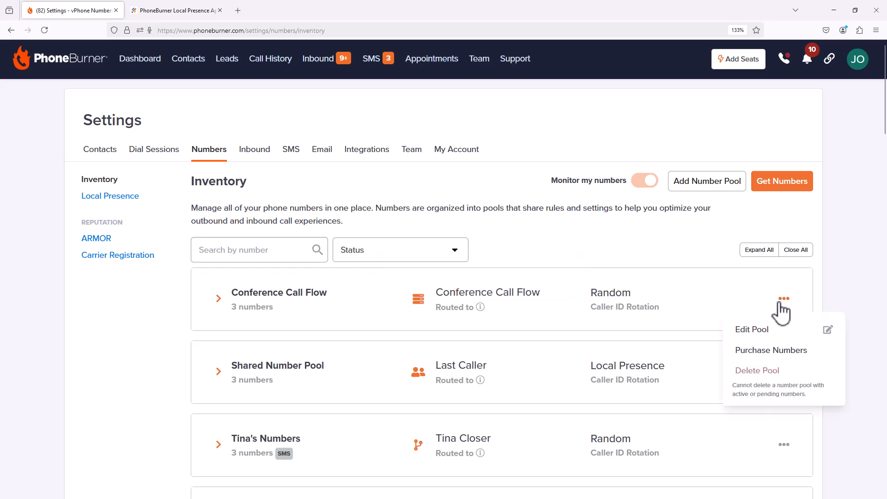
click(768, 332)
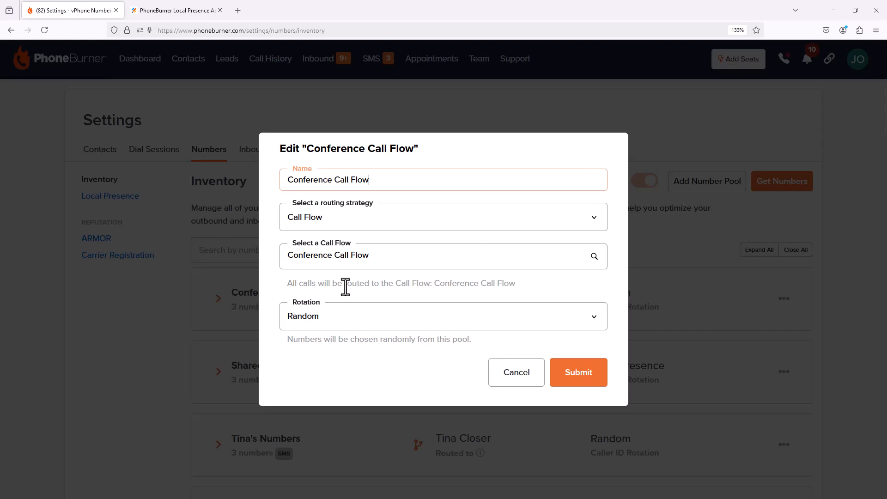
click(337, 324)
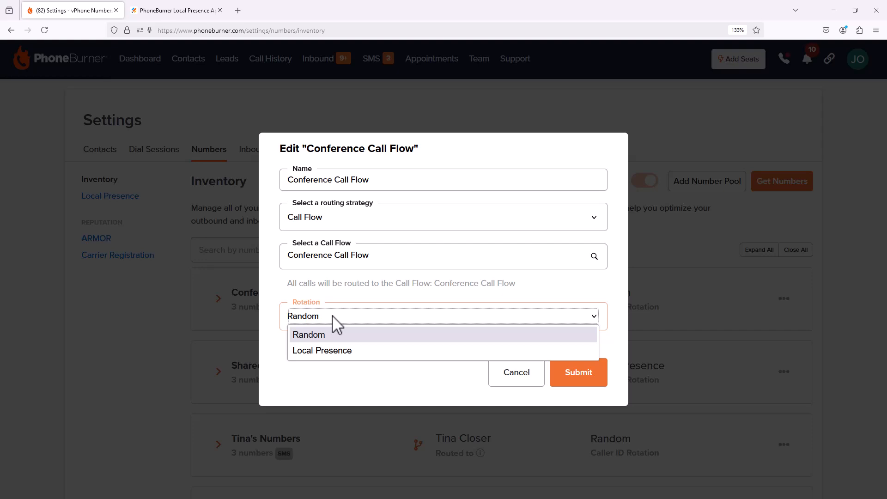
click(335, 350)
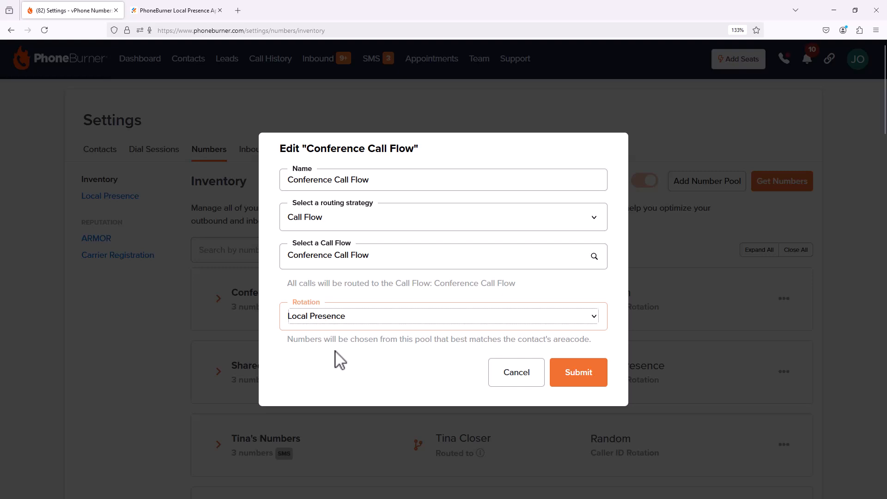
click(587, 382)
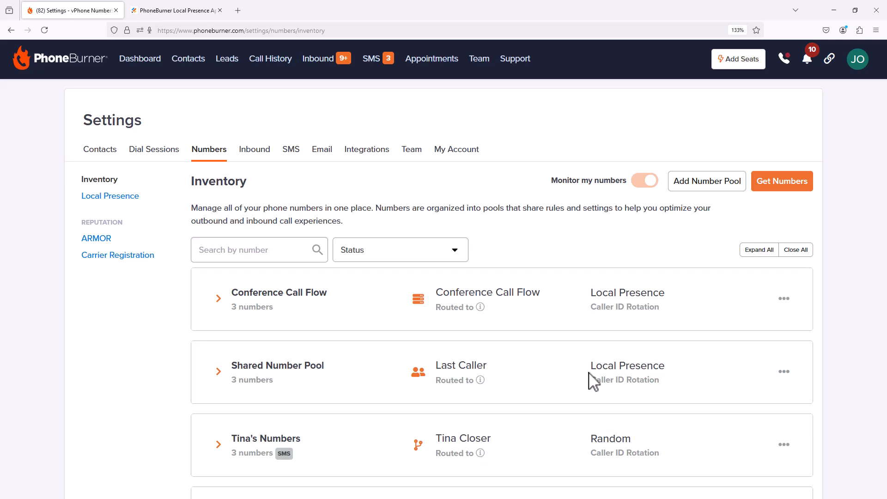
Step: Select all contacts in Today's Follow Ups and begin a dial session with them
click(191, 69)
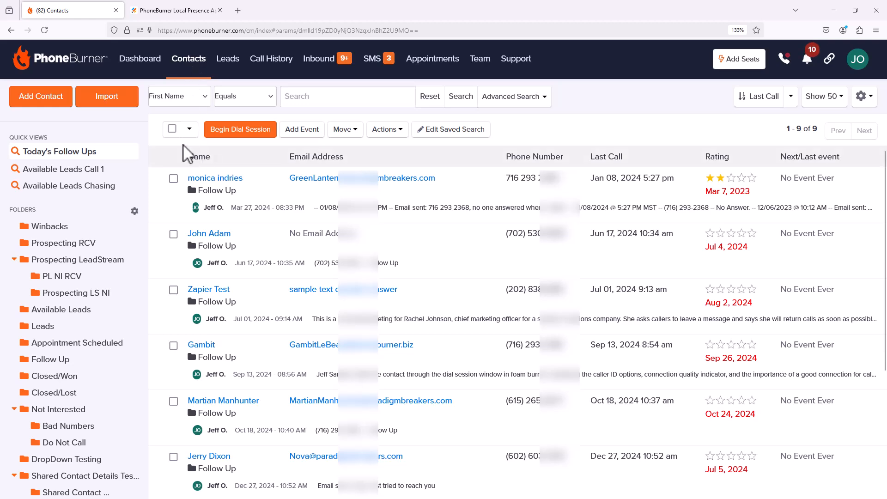
click(172, 129)
click(317, 129)
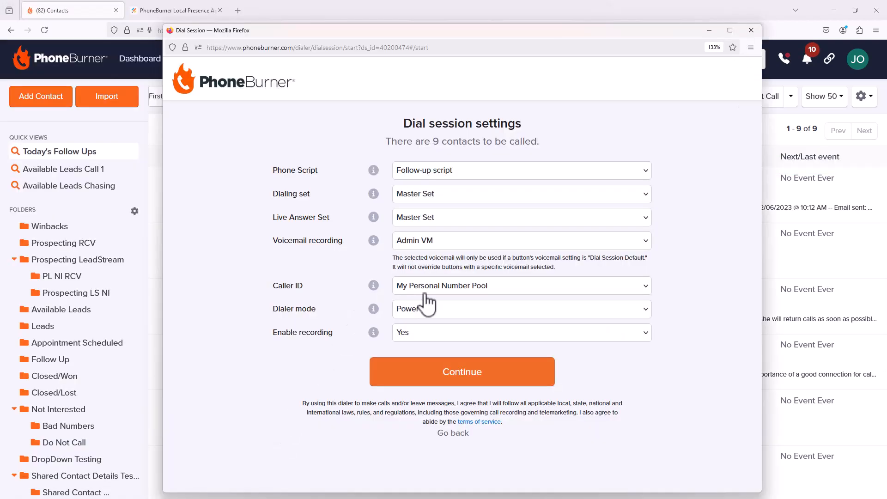
Step: Set the dial session's caller ID to the Conference Call Flow number pool
click(432, 286)
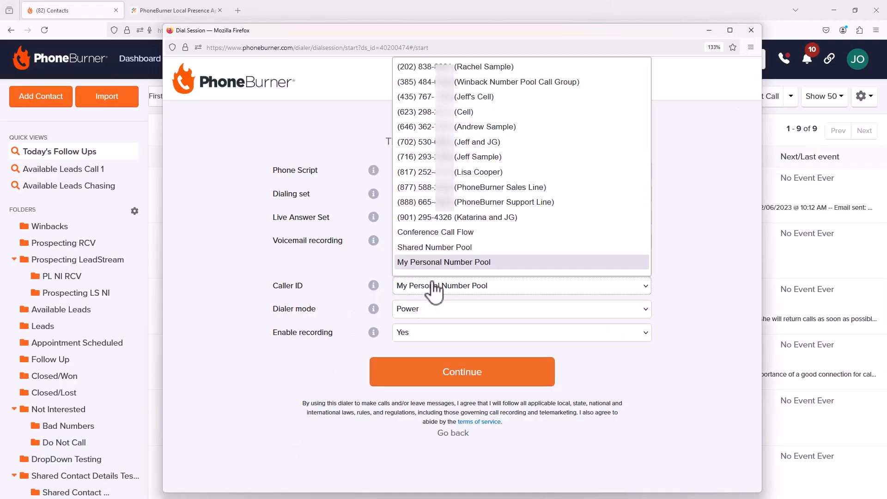
scroll(431, 284, down, 1)
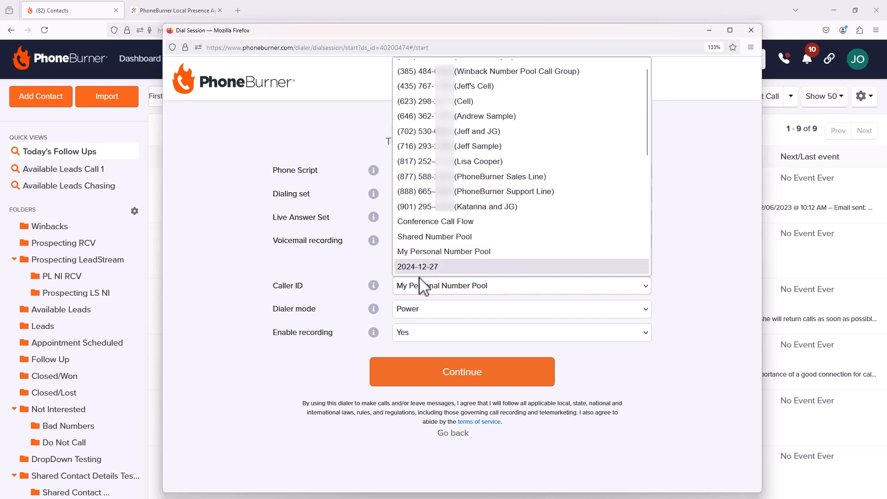
click(422, 223)
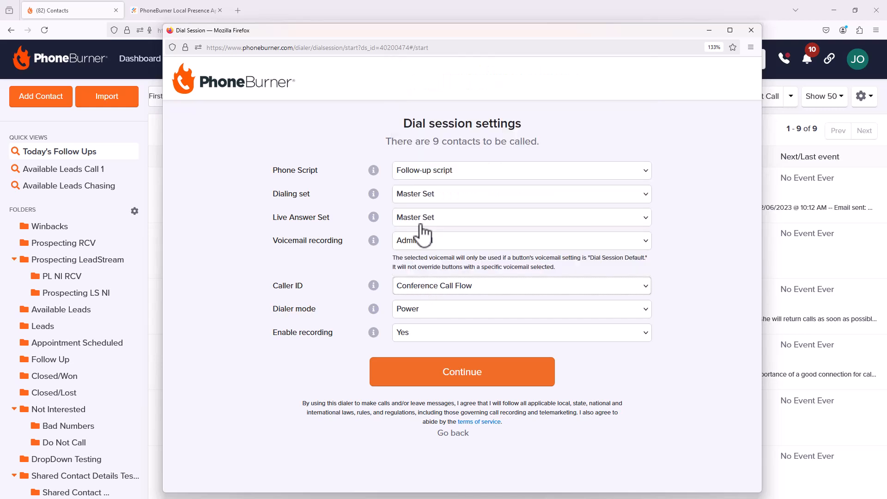